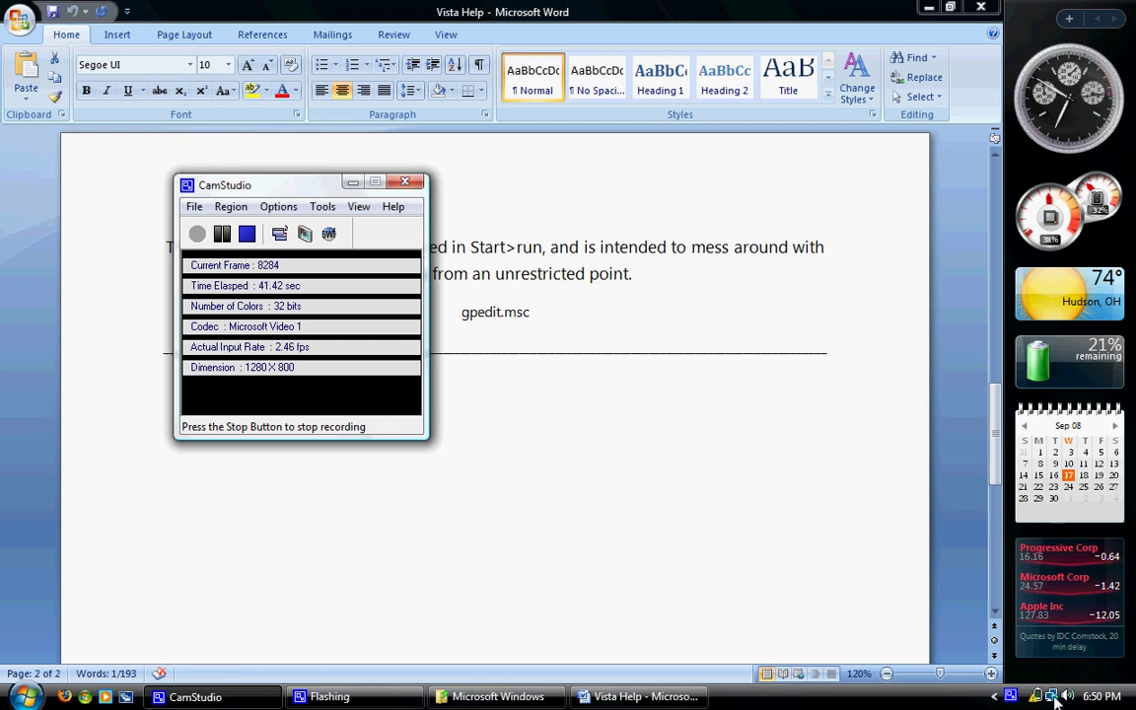
# In Taskbar properties, hide the Network notification icon, restore it, and close the dialog
pyautogui.moveTo(1052, 700)
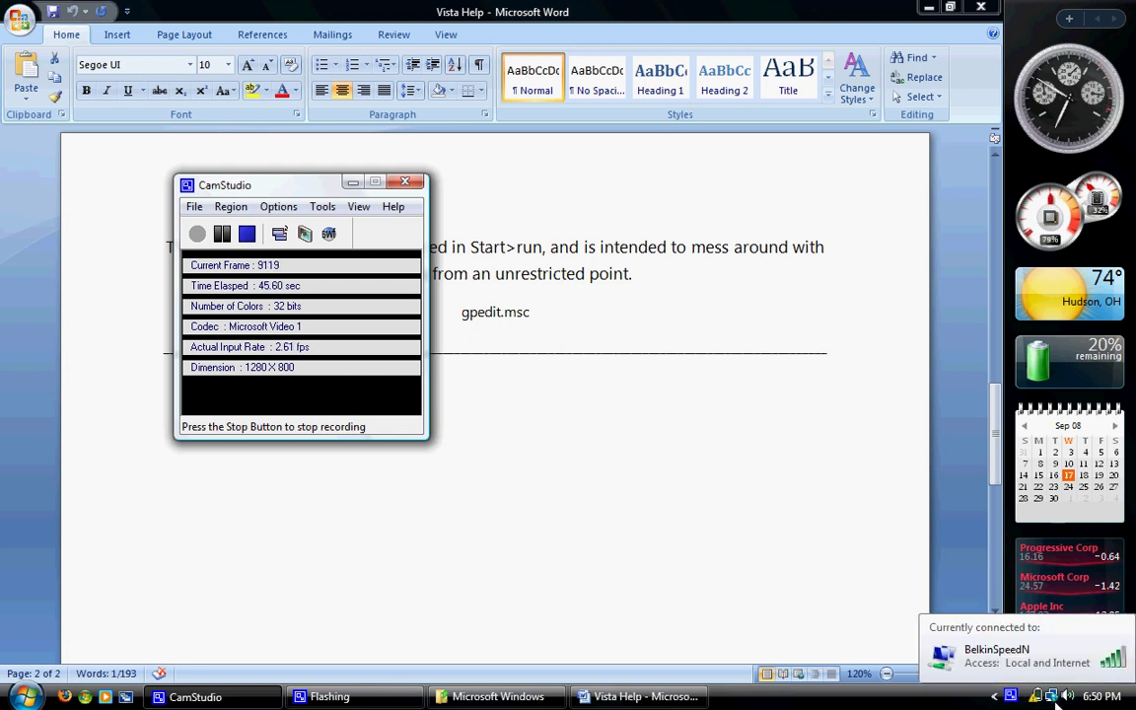
pyautogui.rightClick(864, 706)
pyautogui.click(871, 690)
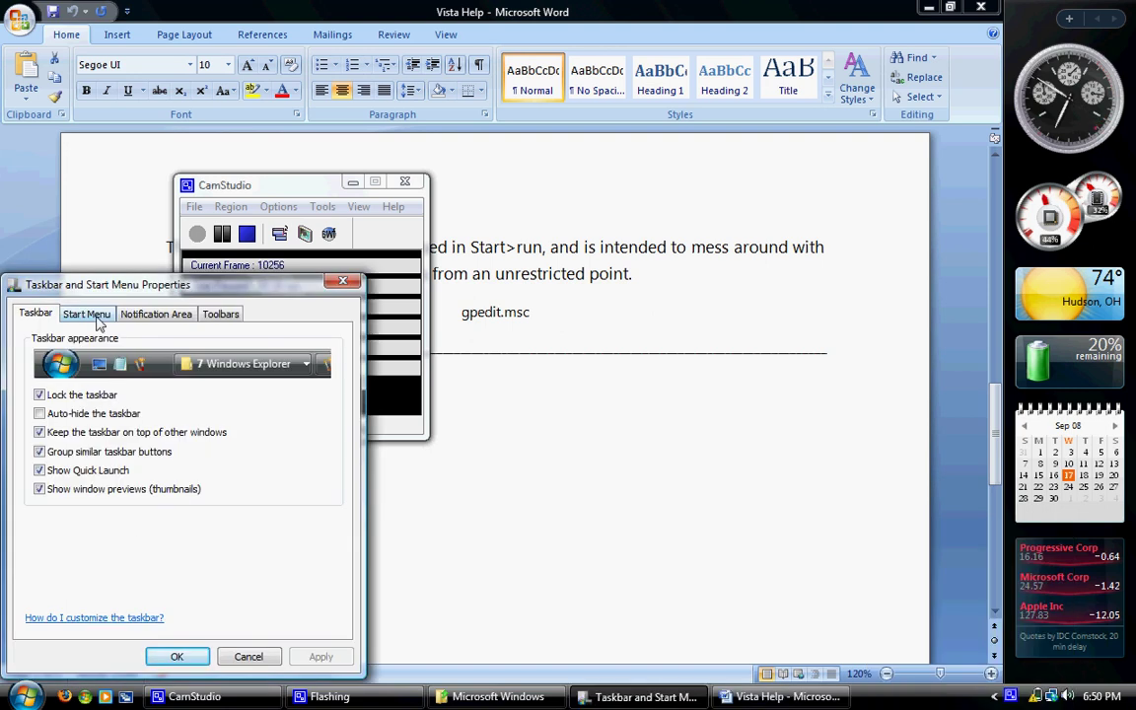
pyautogui.click(129, 314)
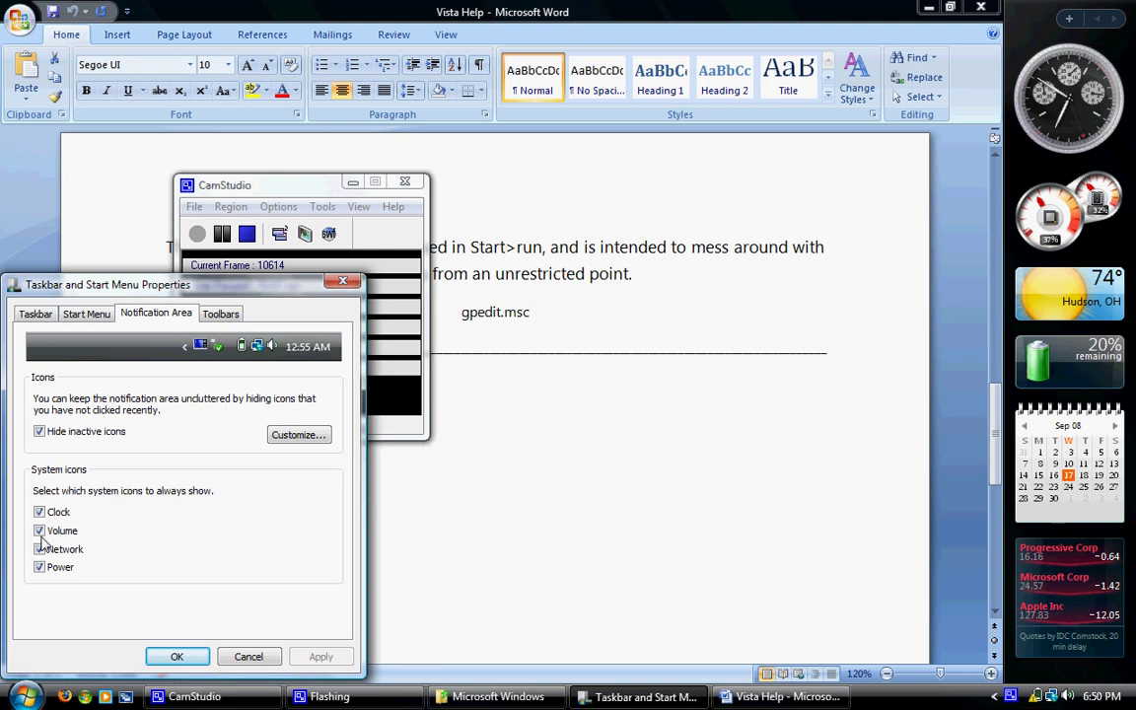
pyautogui.click(46, 553)
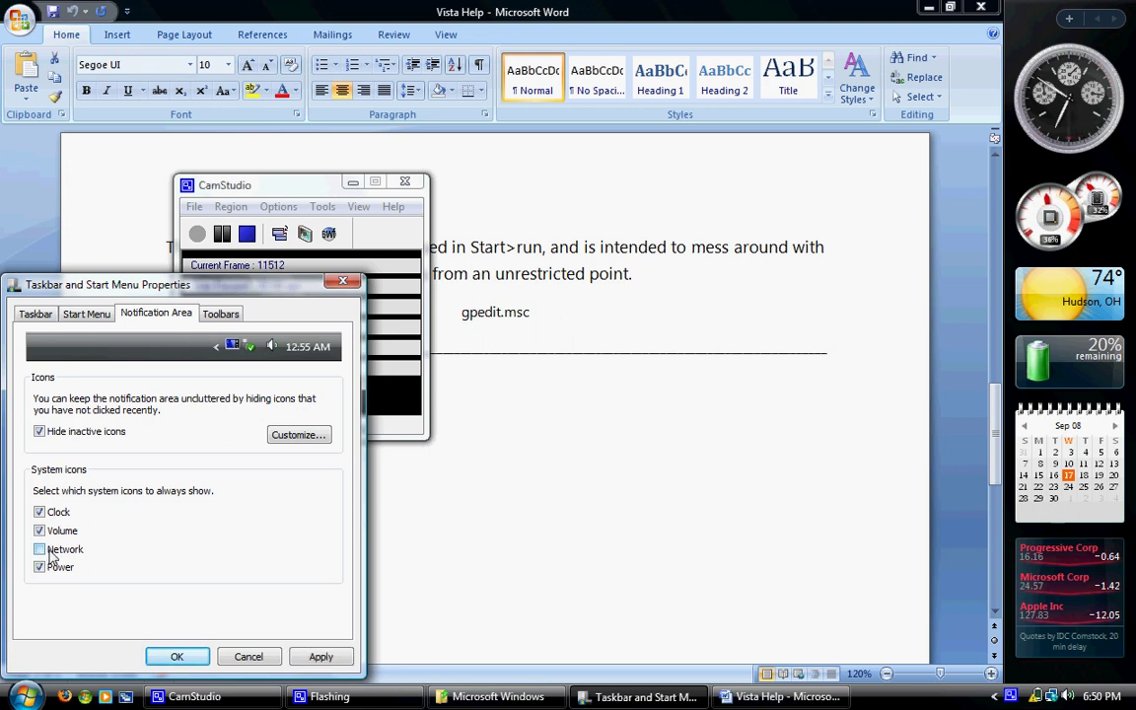
pyautogui.click(51, 556)
pyautogui.click(168, 656)
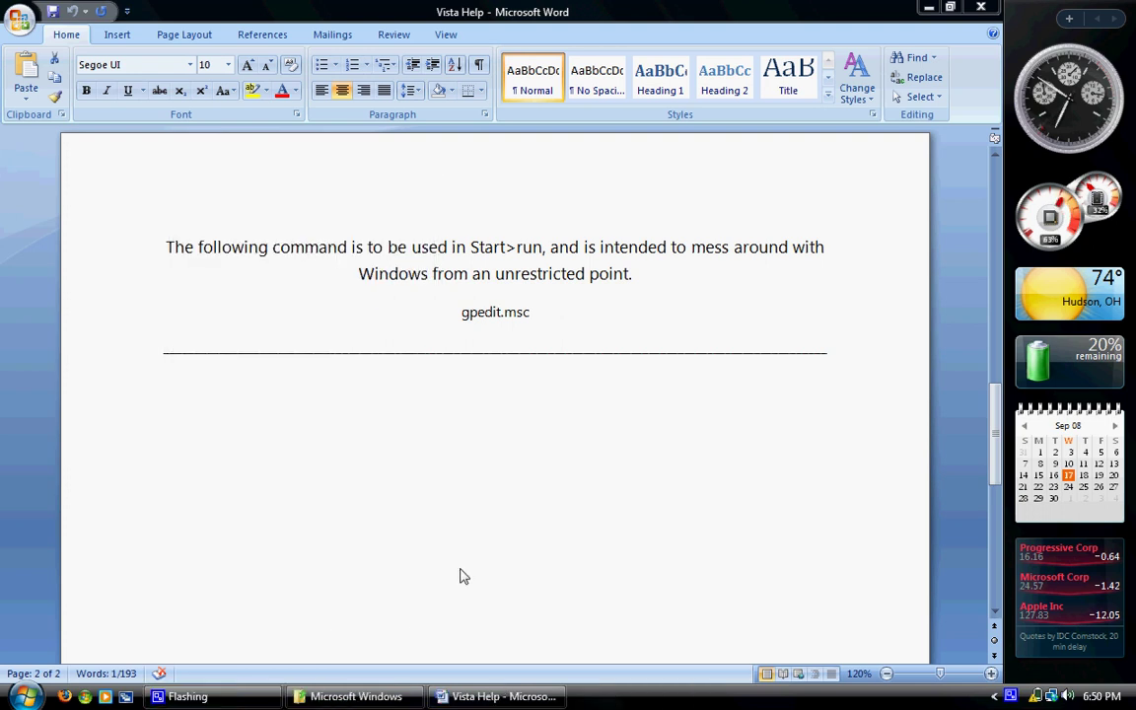
# Select the gpedit.msc line in Word, glance at iGoogle in Firefox, then open the Start menu
pyautogui.tripleClick(495, 312)
pyautogui.hotkey('ctrl', 'c')
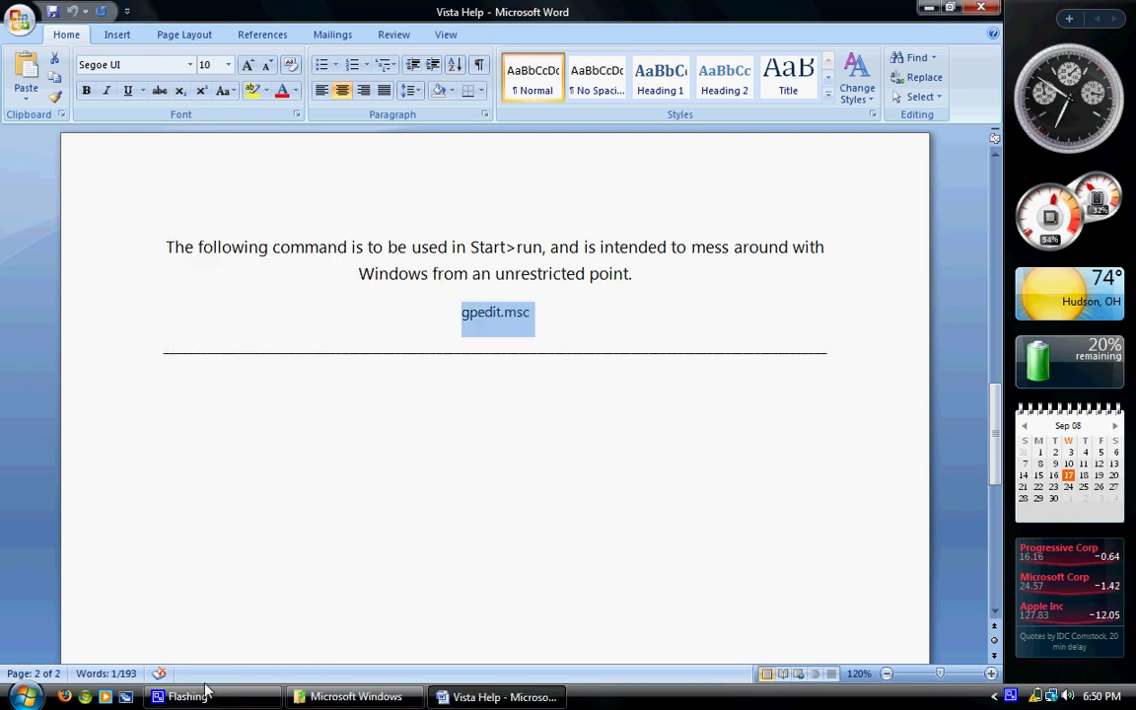
pyautogui.click(259, 186)
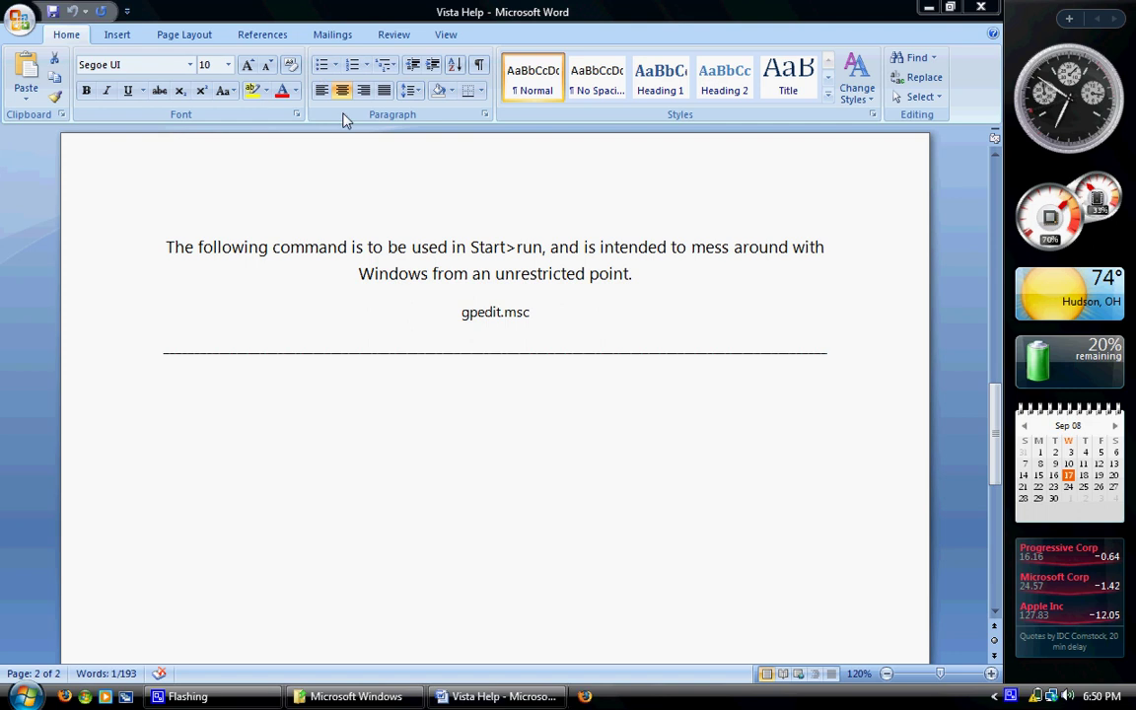
pyautogui.click(321, 108)
pyautogui.click(929, 7)
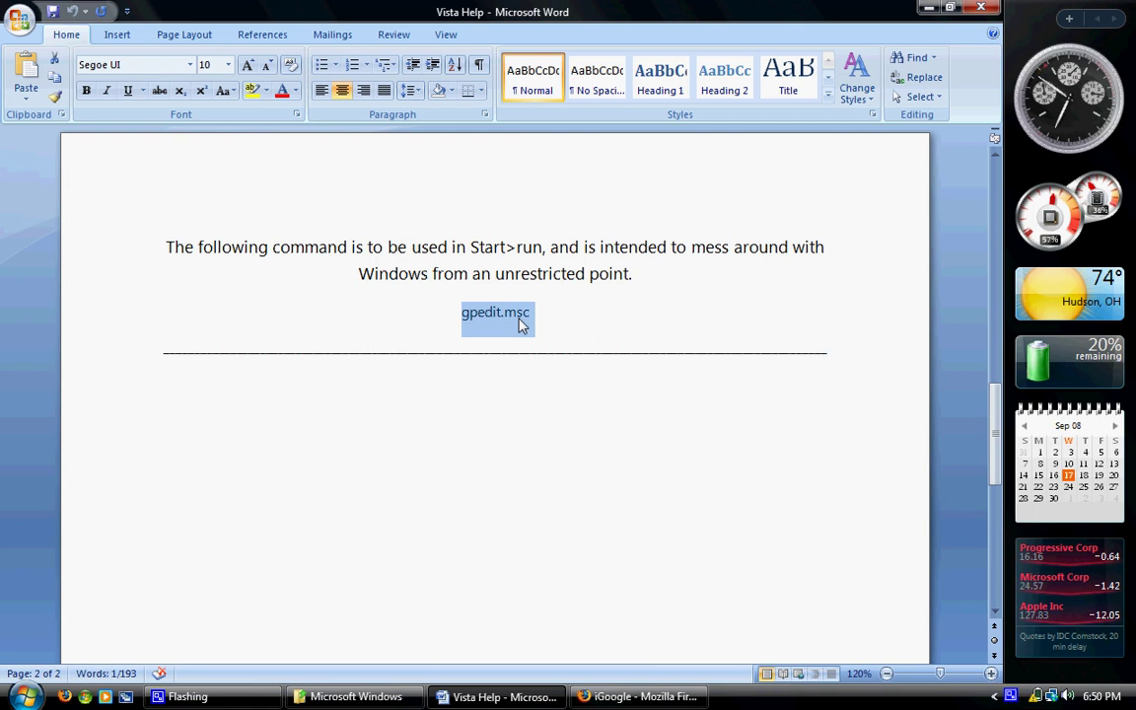
pyautogui.click(24, 696)
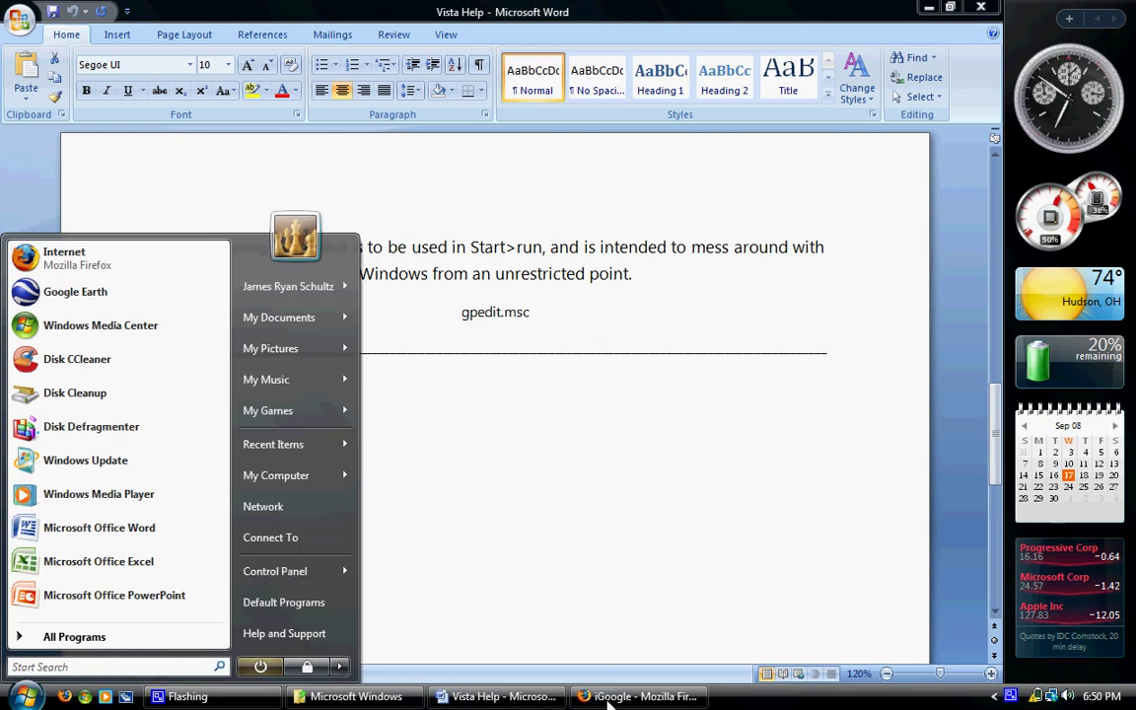
# Run gpedit.msc from the Run box and maximize the Local Group Policy Editor
pyautogui.press('super+r')
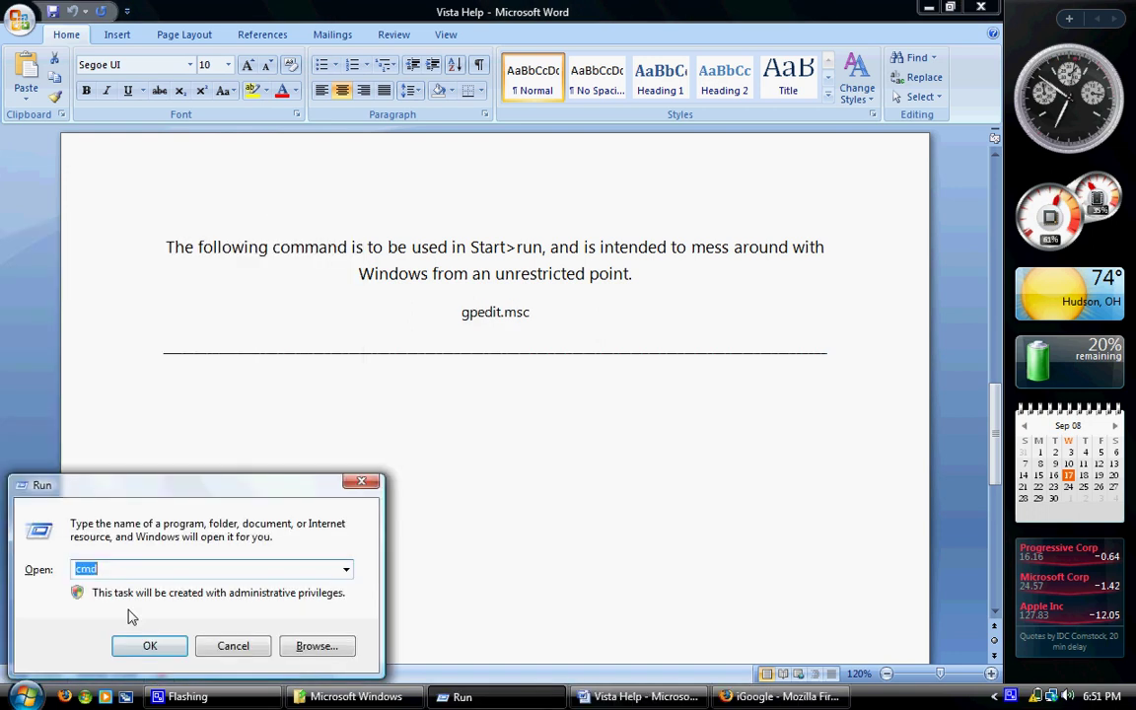
pyautogui.hotkey('ctrl', 'v')
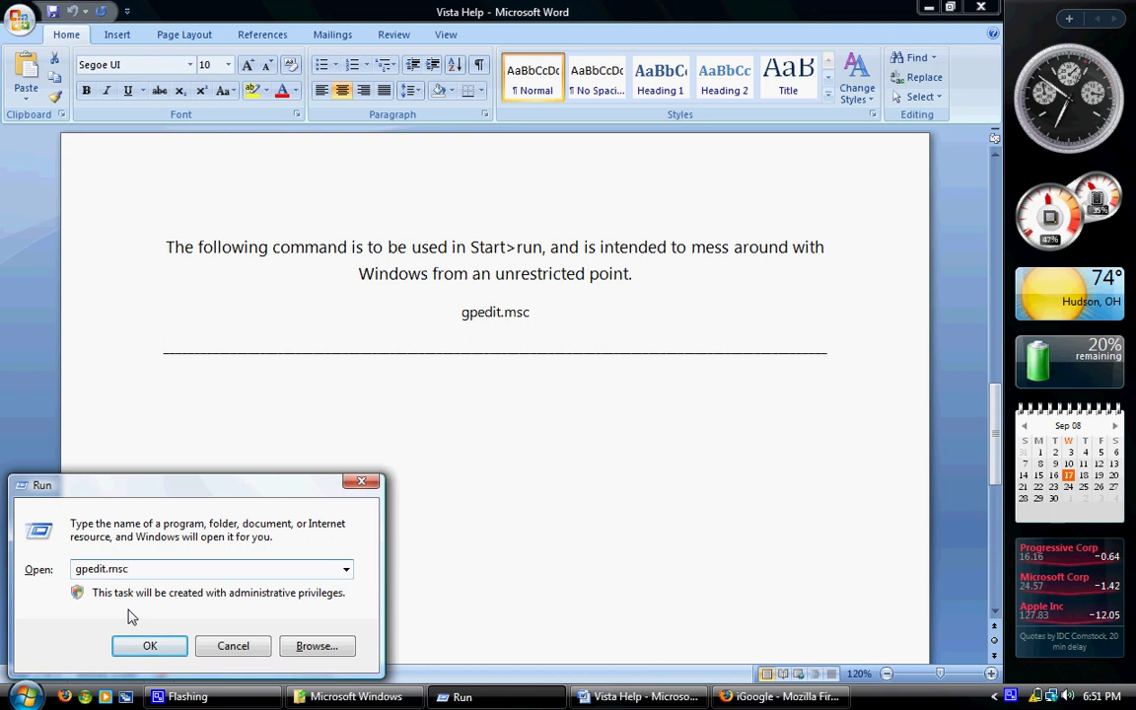
pyautogui.click(150, 649)
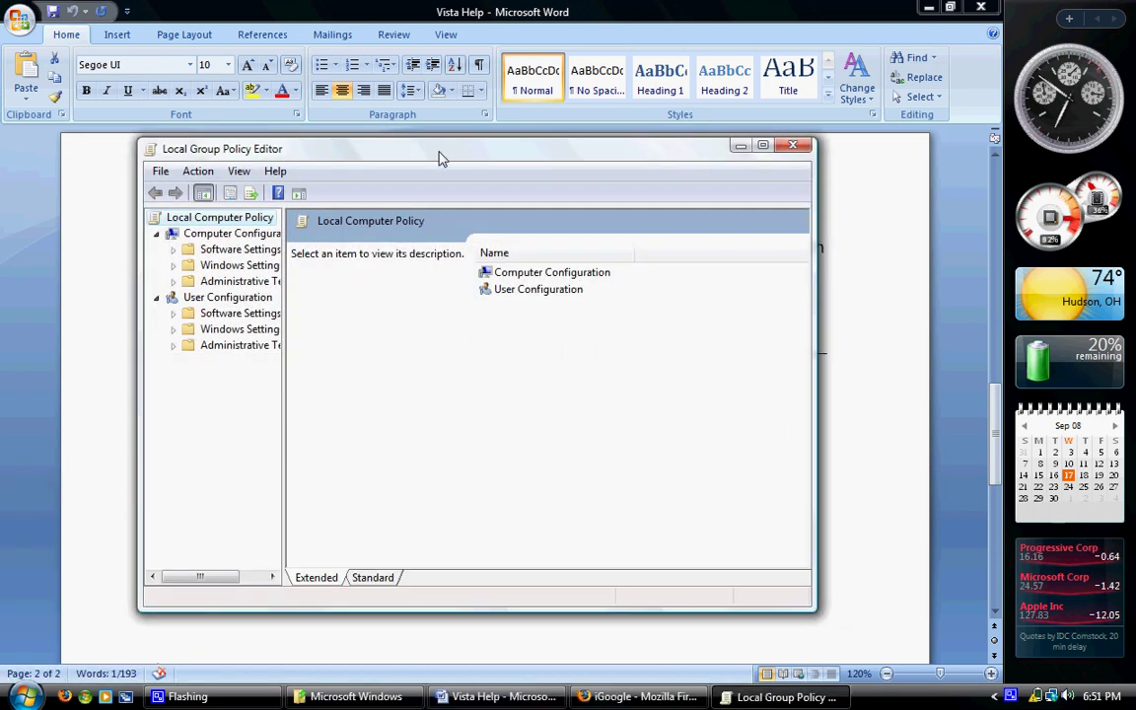
pyautogui.click(762, 145)
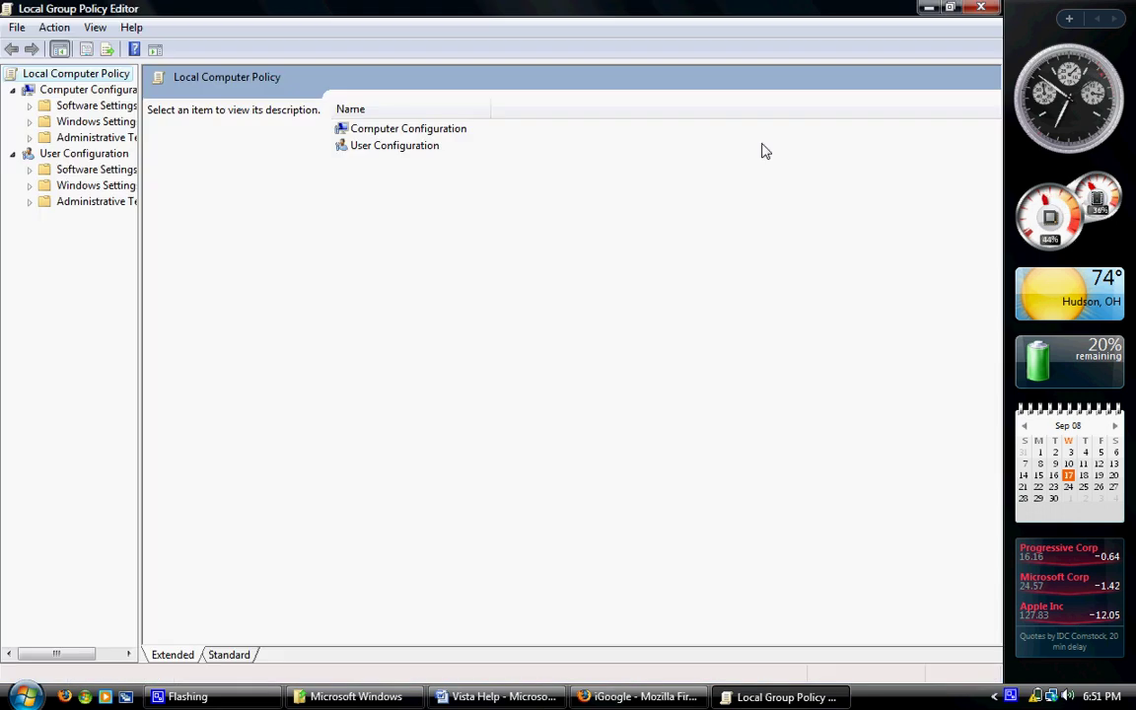
# Browse the Windows Settings folders under User Configuration and Computer Configuration
pyautogui.doubleClick(409, 148)
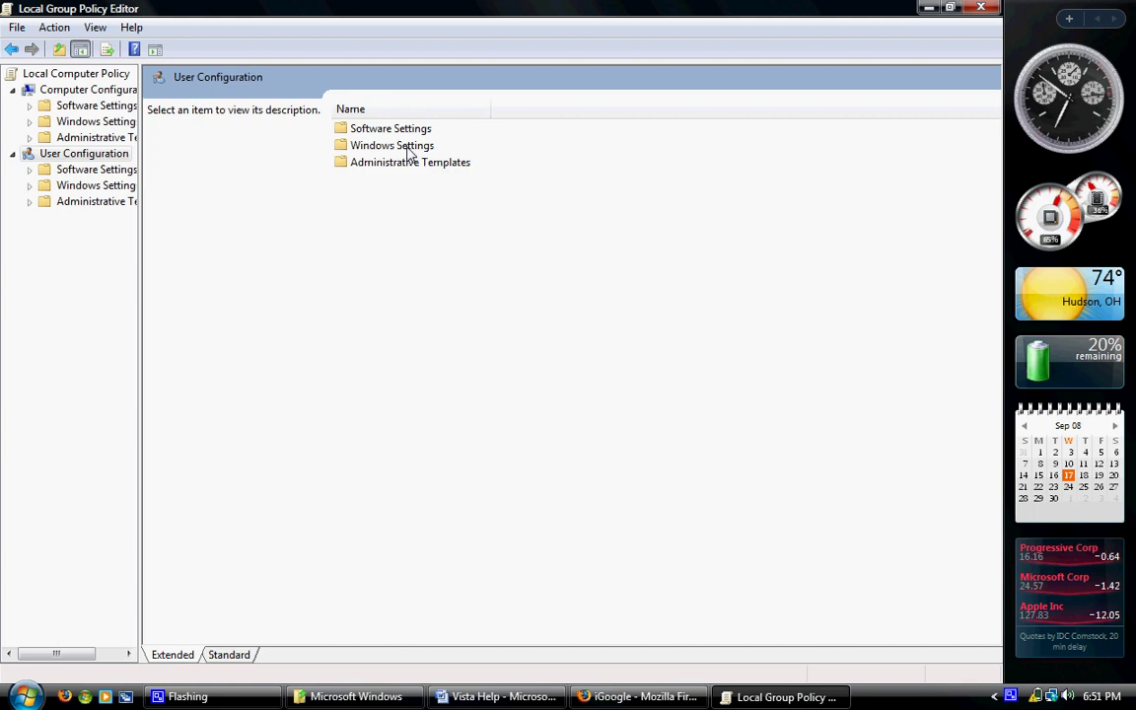
pyautogui.click(347, 110)
pyautogui.click(394, 134)
pyautogui.doubleClick(393, 134)
pyautogui.press('BackSpace')
pyautogui.press('BackSpace')
pyautogui.doubleClick(387, 129)
pyautogui.press('BackSpace')
pyautogui.doubleClick(388, 146)
pyautogui.doubleClick(389, 146)
# Explore Computer Configuration's Administrative Templates, System and Windows Components, then return to Local Computer Policy
pyautogui.press('BackSpace')
pyautogui.press('BackSpace')
pyautogui.click(402, 129)
pyautogui.doubleClick(403, 129)
pyautogui.doubleClick(396, 146)
pyautogui.press('BackSpace')
pyautogui.doubleClick(376, 164)
pyautogui.doubleClick(377, 179)
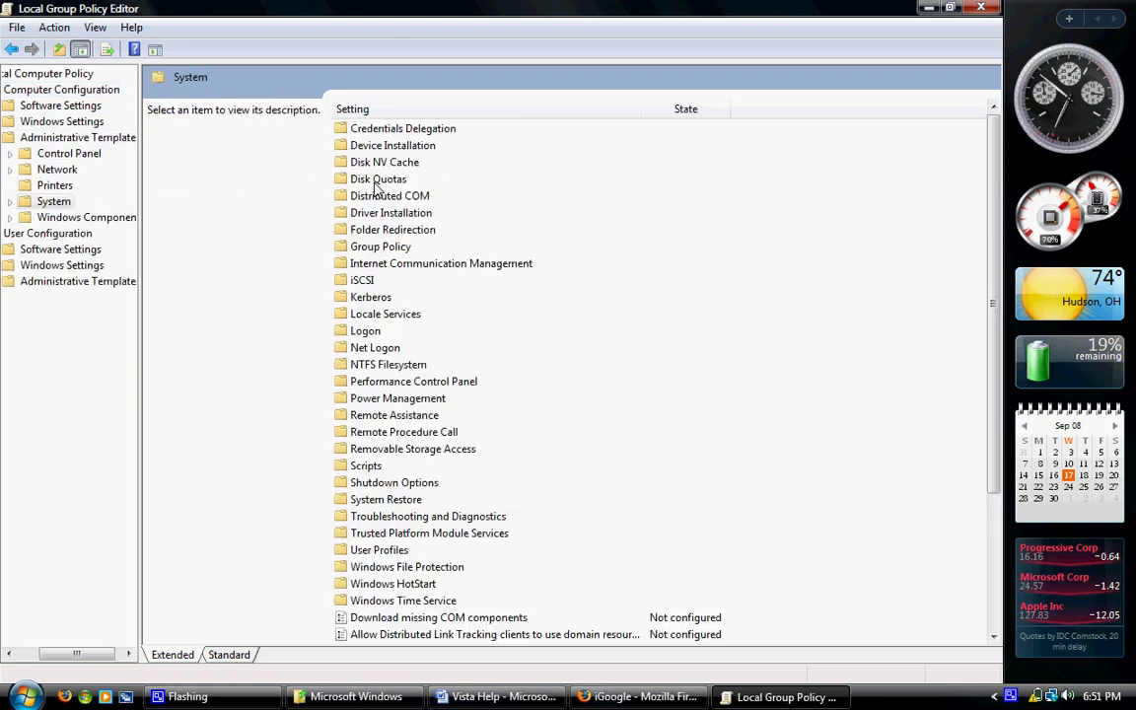
pyautogui.press('BackSpace')
pyautogui.doubleClick(411, 196)
pyautogui.scroll(-7, 439, 218)
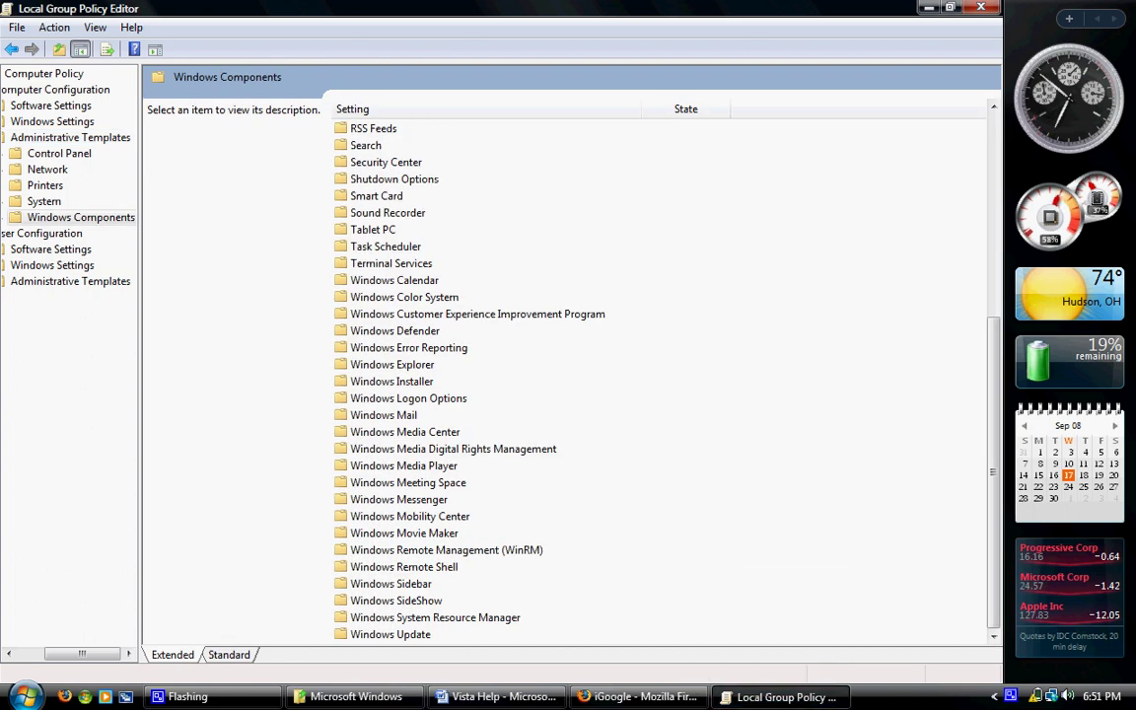
pyautogui.scroll(7, 944, 472)
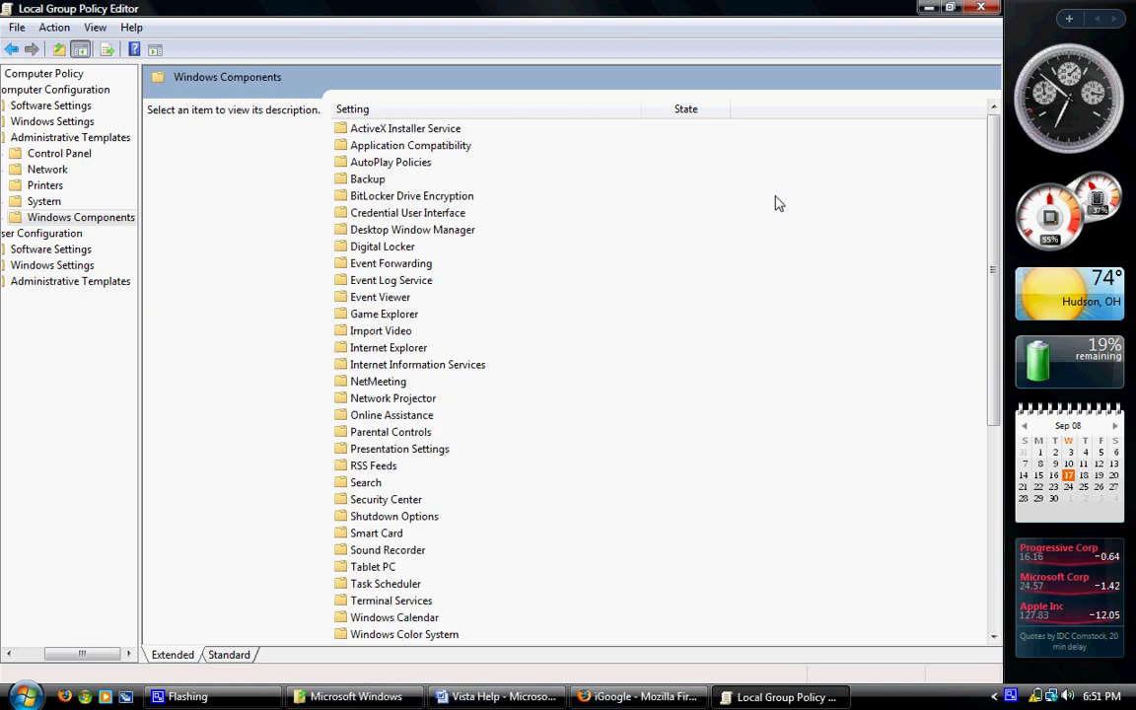
pyautogui.press('BackSpace')
pyautogui.press('BackSpace')
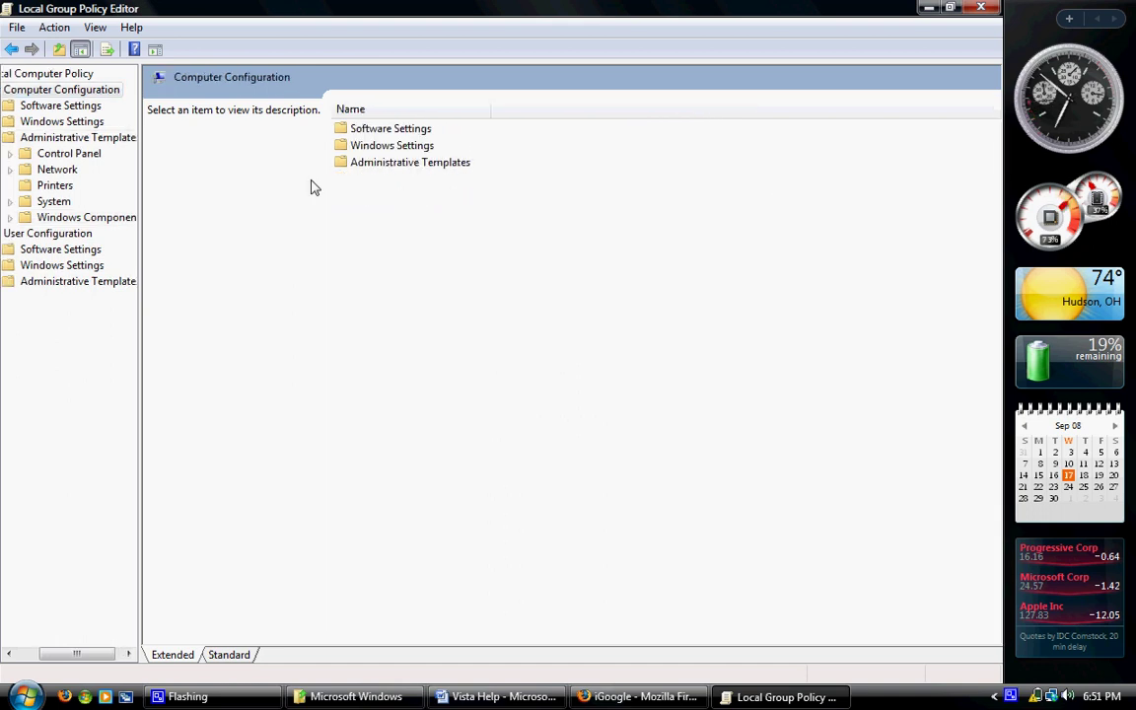
pyautogui.press('BackSpace')
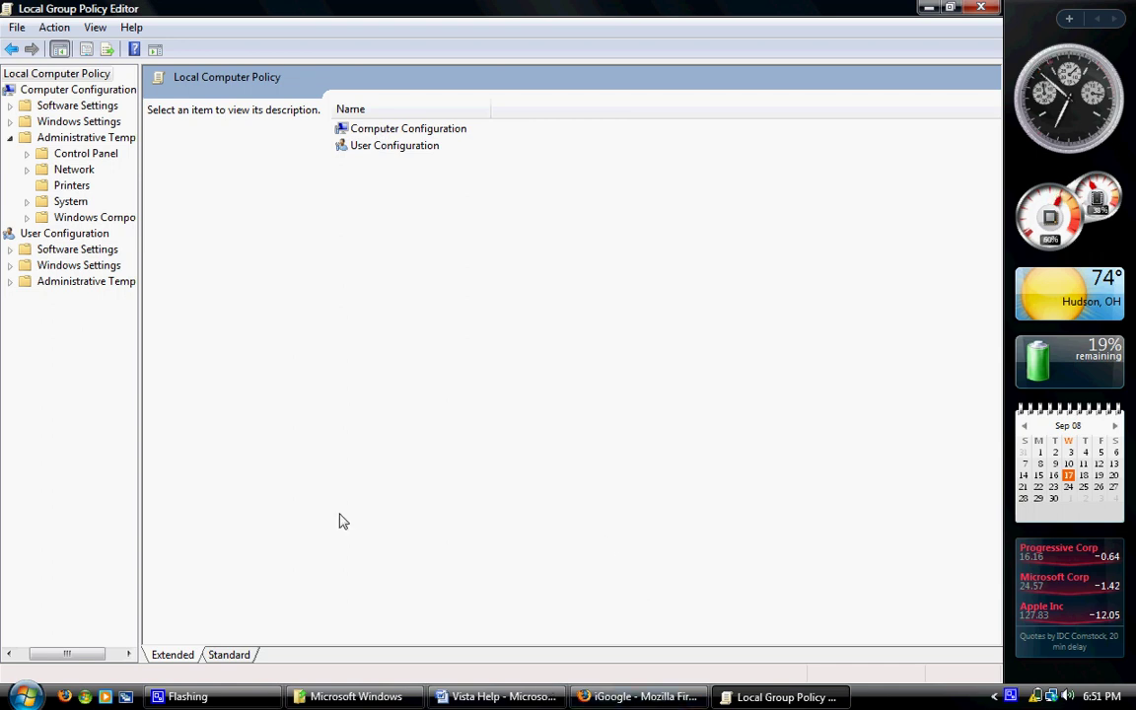
# Dismiss the Run box and look inside Computer Configuration's Windows Settings folder
pyautogui.press('super+r')
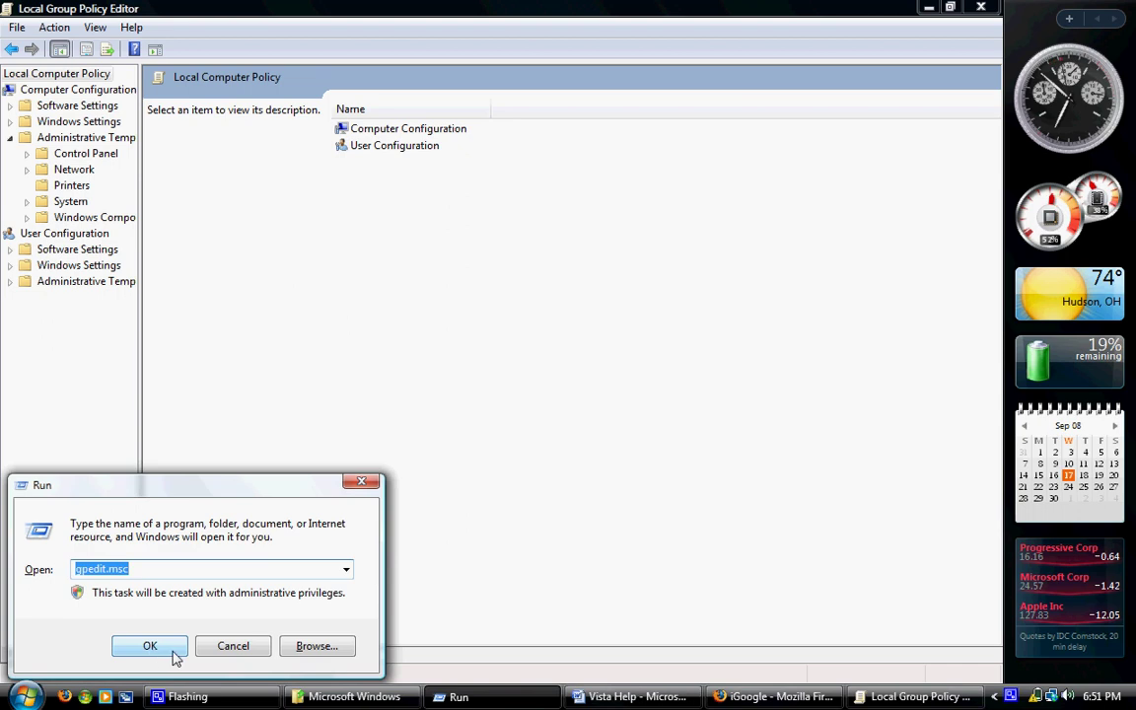
pyautogui.click(230, 645)
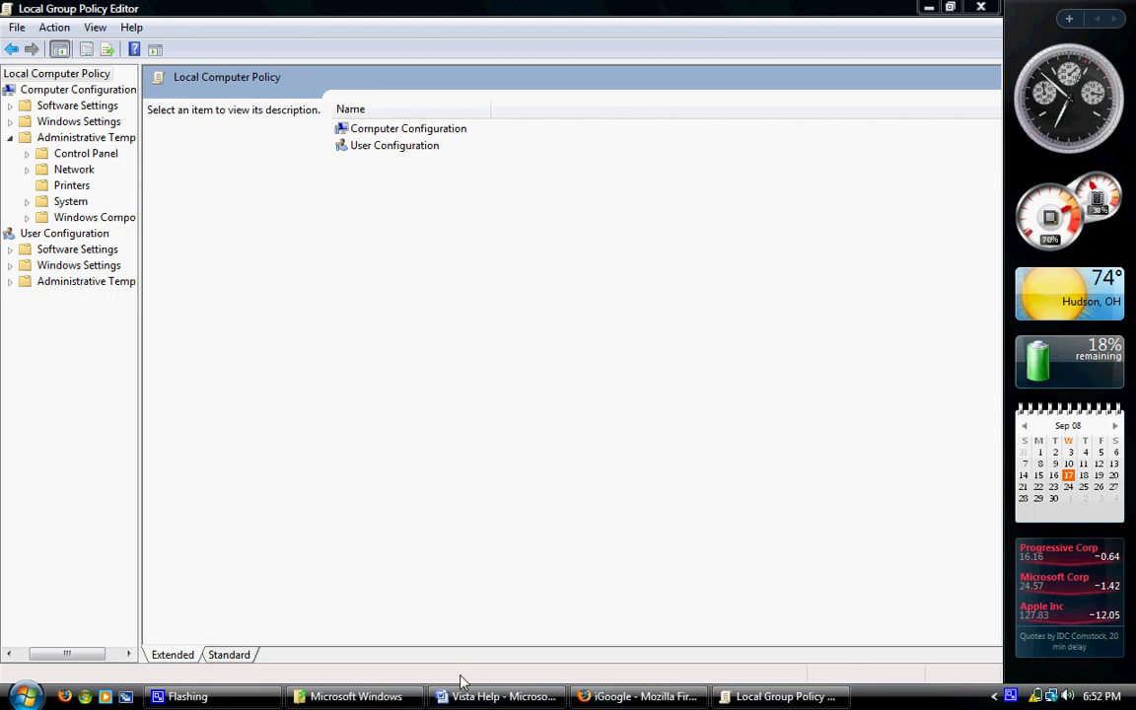
pyautogui.doubleClick(421, 135)
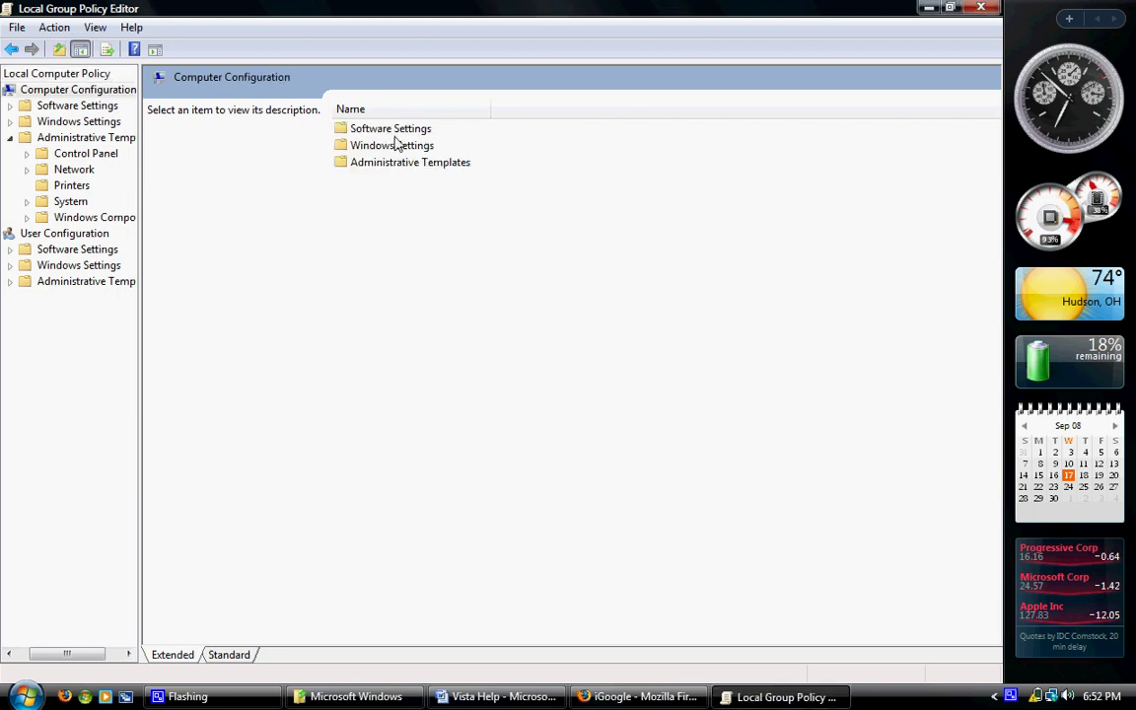
pyautogui.doubleClick(392, 146)
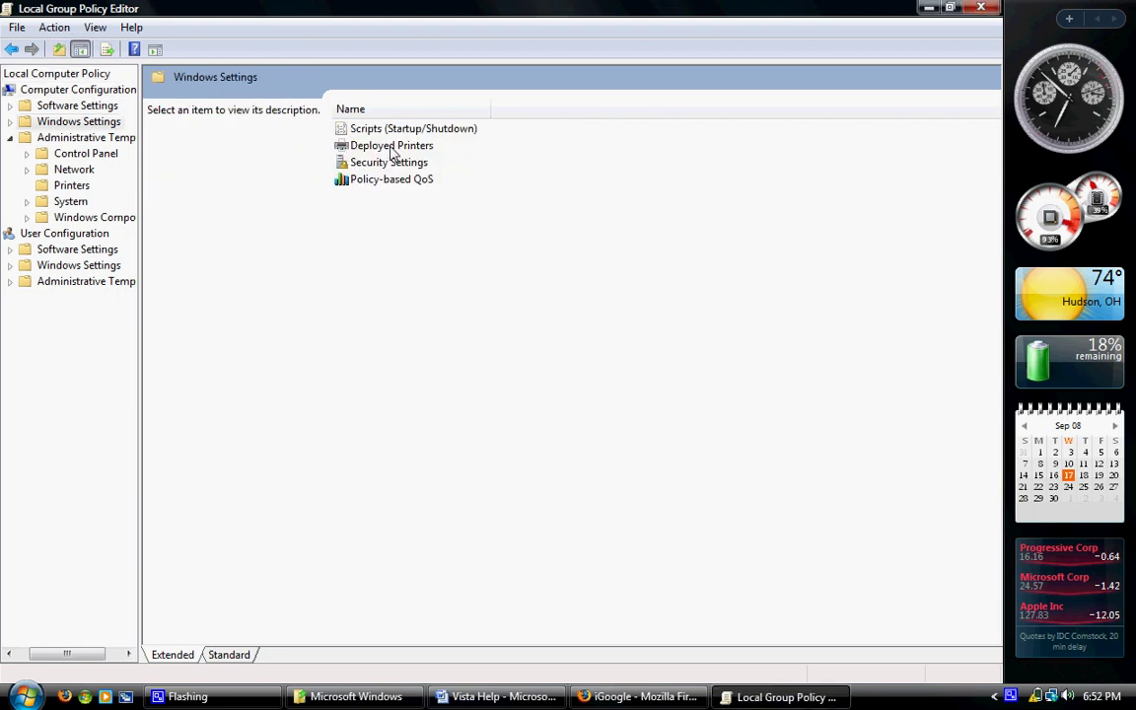
pyautogui.press('BackSpace')
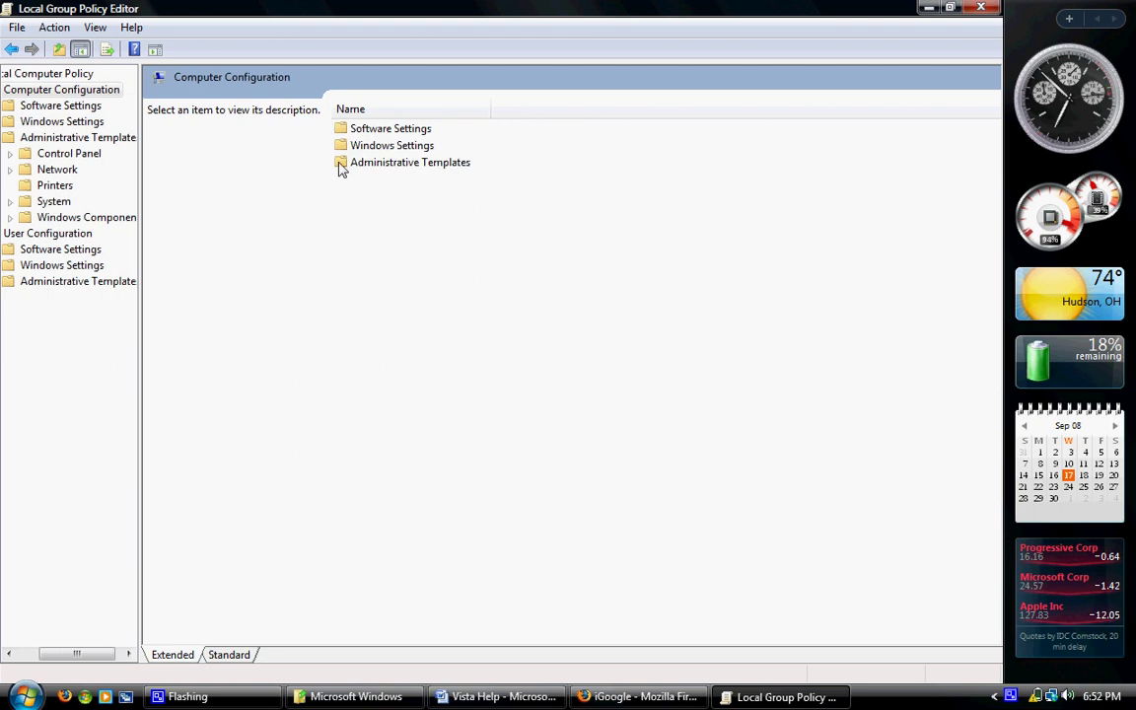
# Open Administrative Templates > System and review 'Remove Boot/Shutdown/Logon/Logoff status messages' without changing it
pyautogui.doubleClick(345, 166)
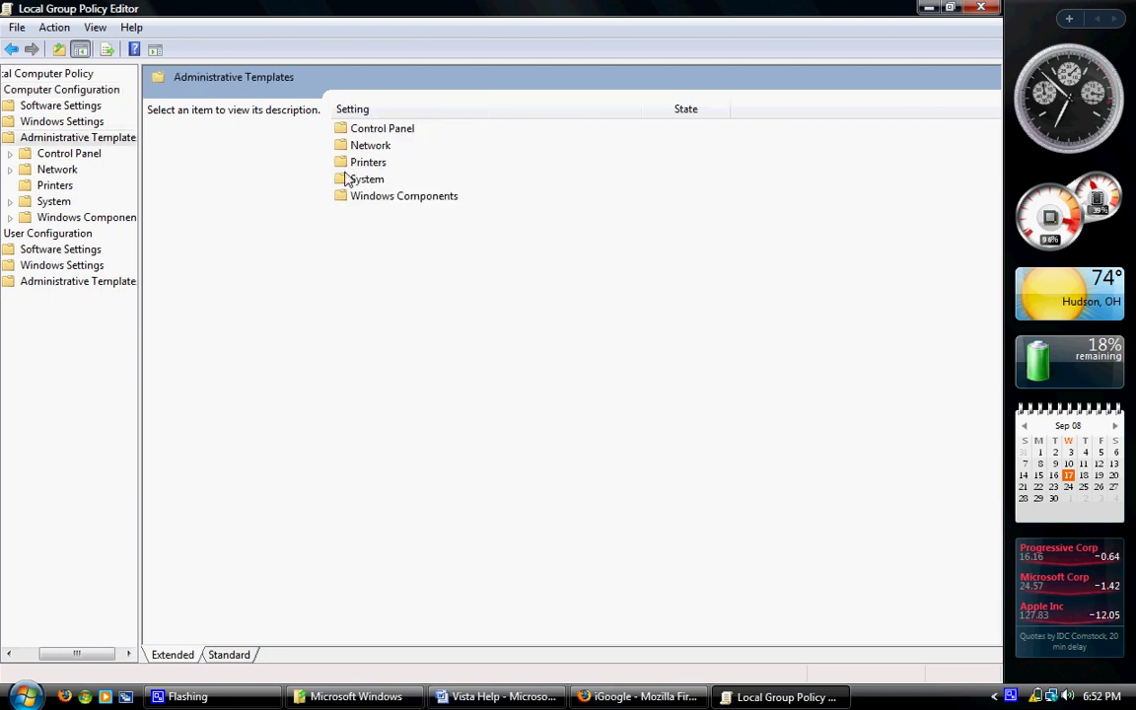
pyautogui.click(357, 181)
pyautogui.doubleClick(357, 181)
pyautogui.scroll(-4, 548, 317)
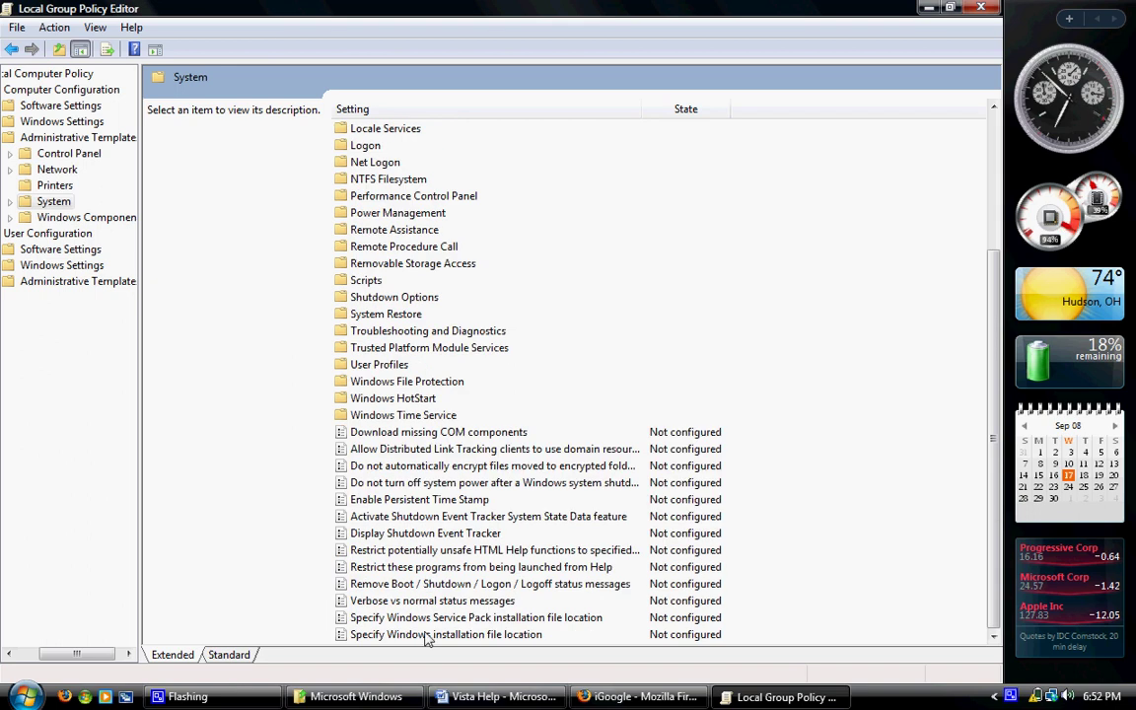
pyautogui.doubleClick(426, 585)
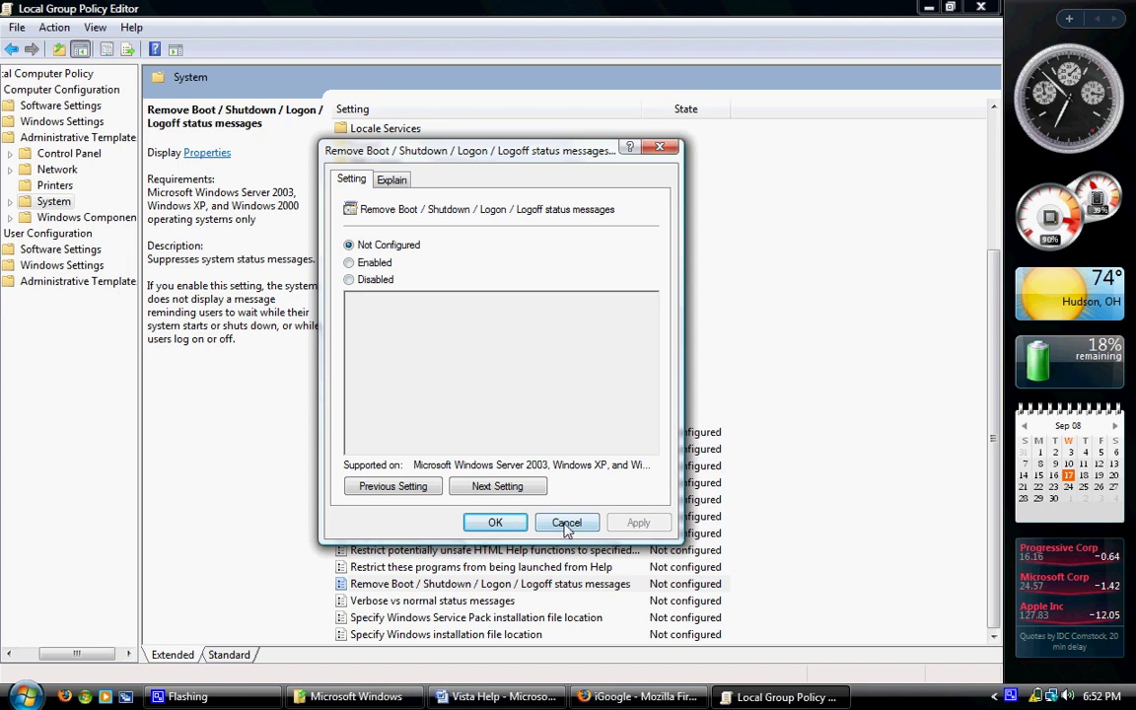
pyautogui.click(495, 521)
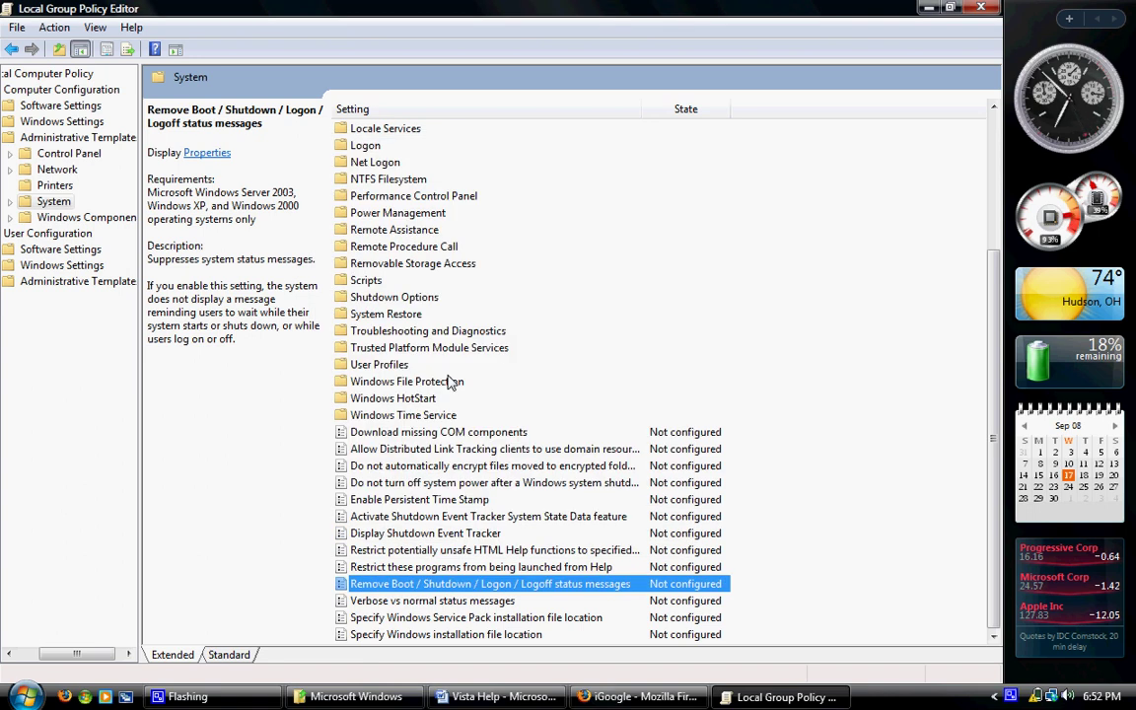
# Launch the Services console by searching 'services' from the Start menu and maximize it
pyautogui.press('super')
pyautogui.write('s')
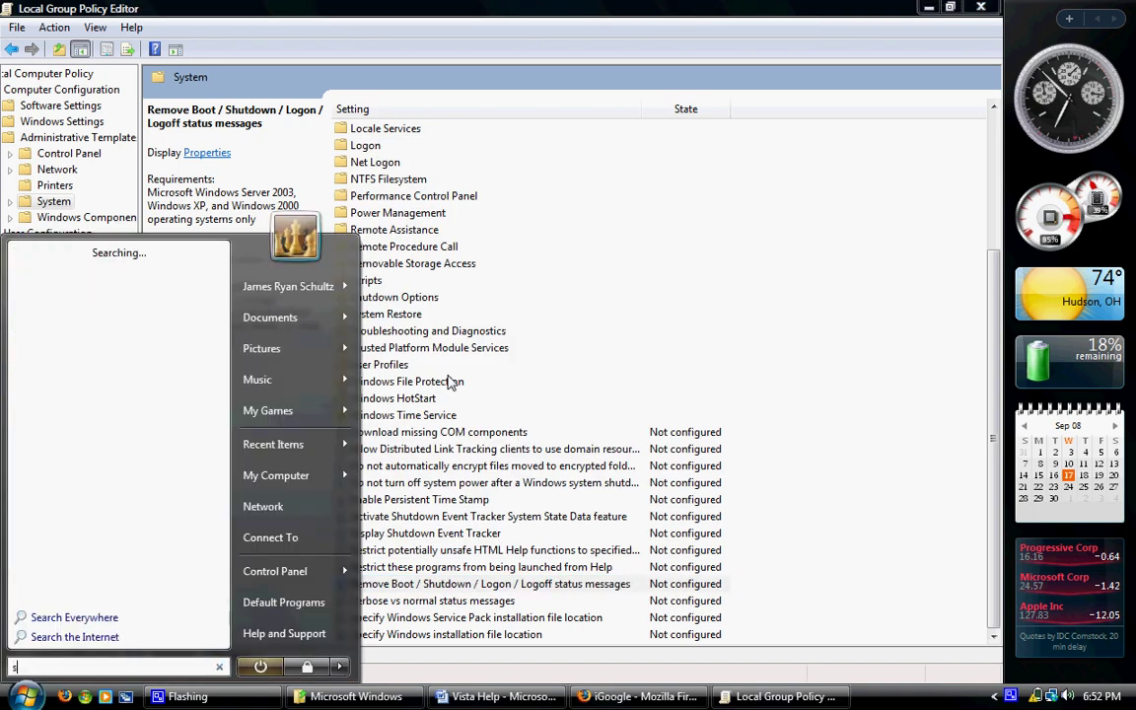
pyautogui.write('ervices')
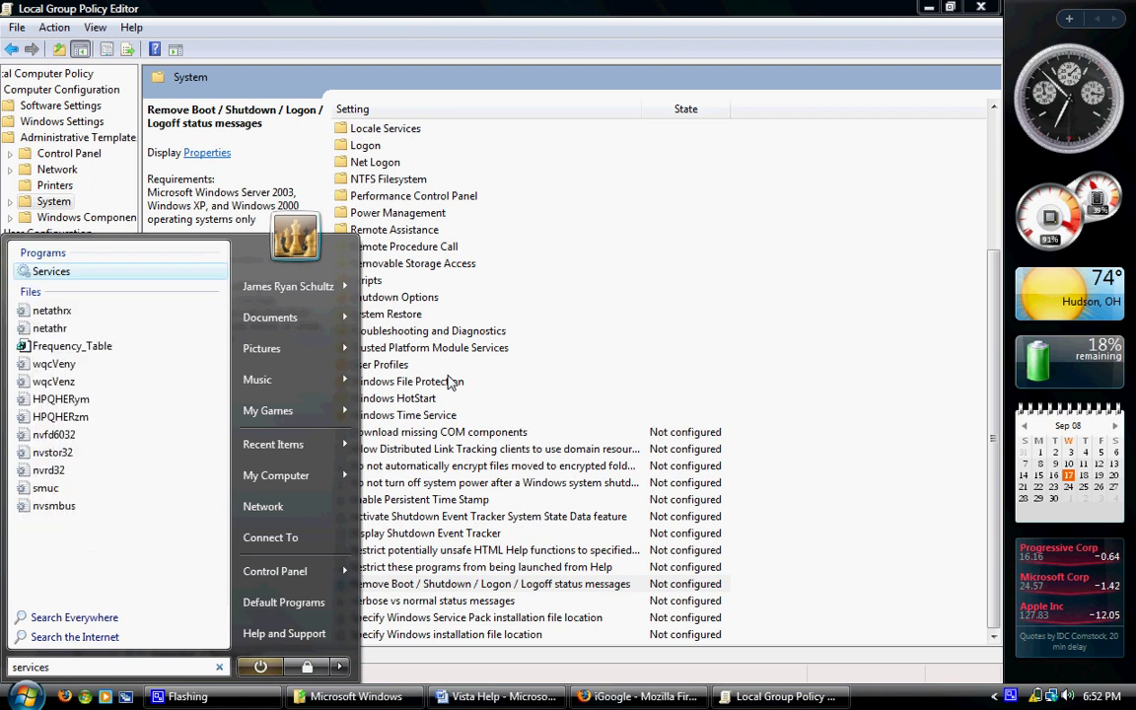
pyautogui.click(57, 276)
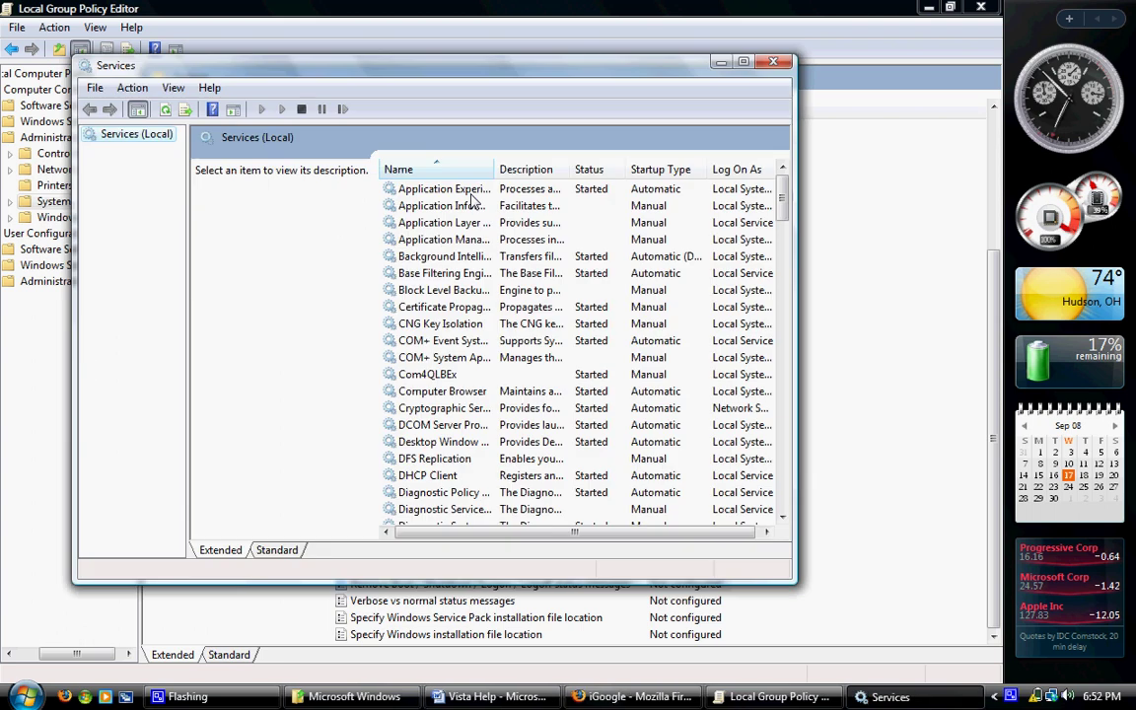
pyautogui.doubleClick(579, 74)
pyautogui.moveTo(993, 216); pyautogui.dragTo(994, 580)
# View the Windows Update service properties, cancel, then close Services and the Group Policy Editor
pyautogui.click(347, 585)
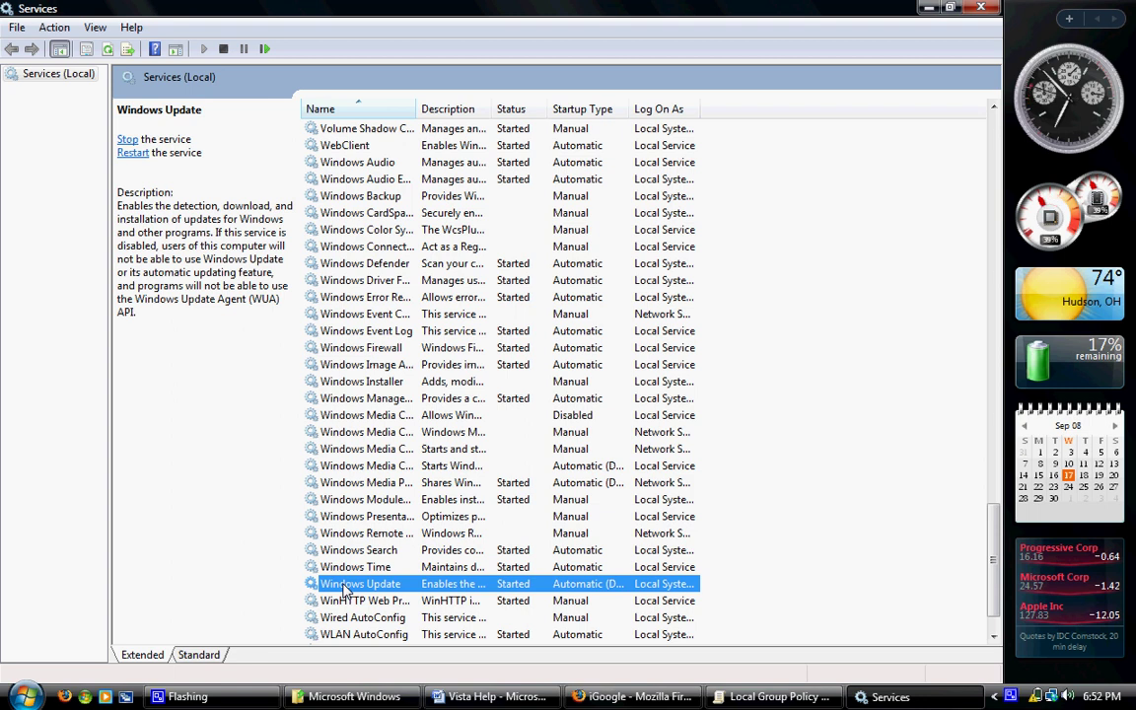
pyautogui.rightClick(345, 588)
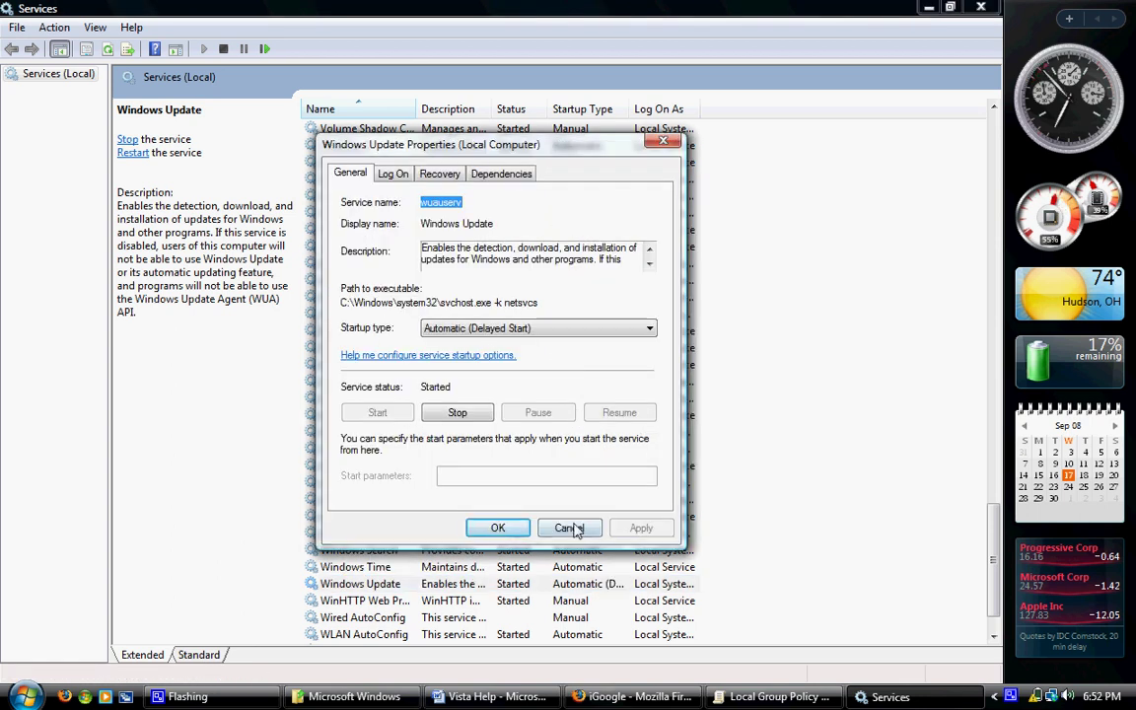
pyautogui.click(570, 529)
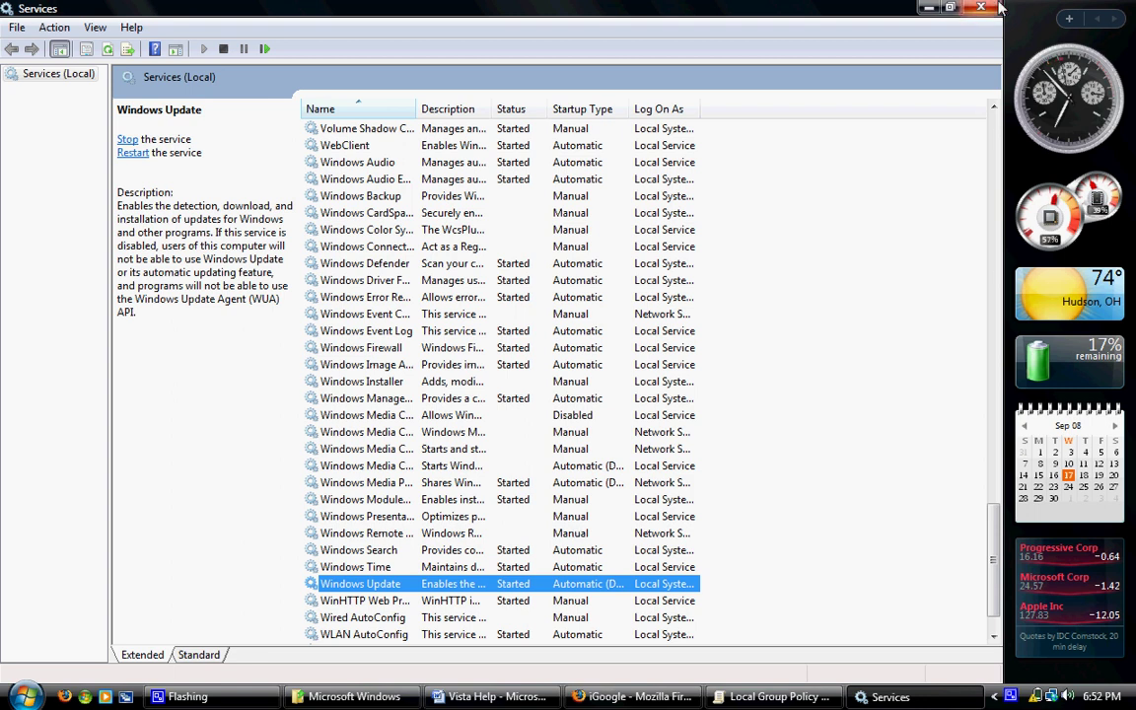
pyautogui.scroll(20, 702, 463)
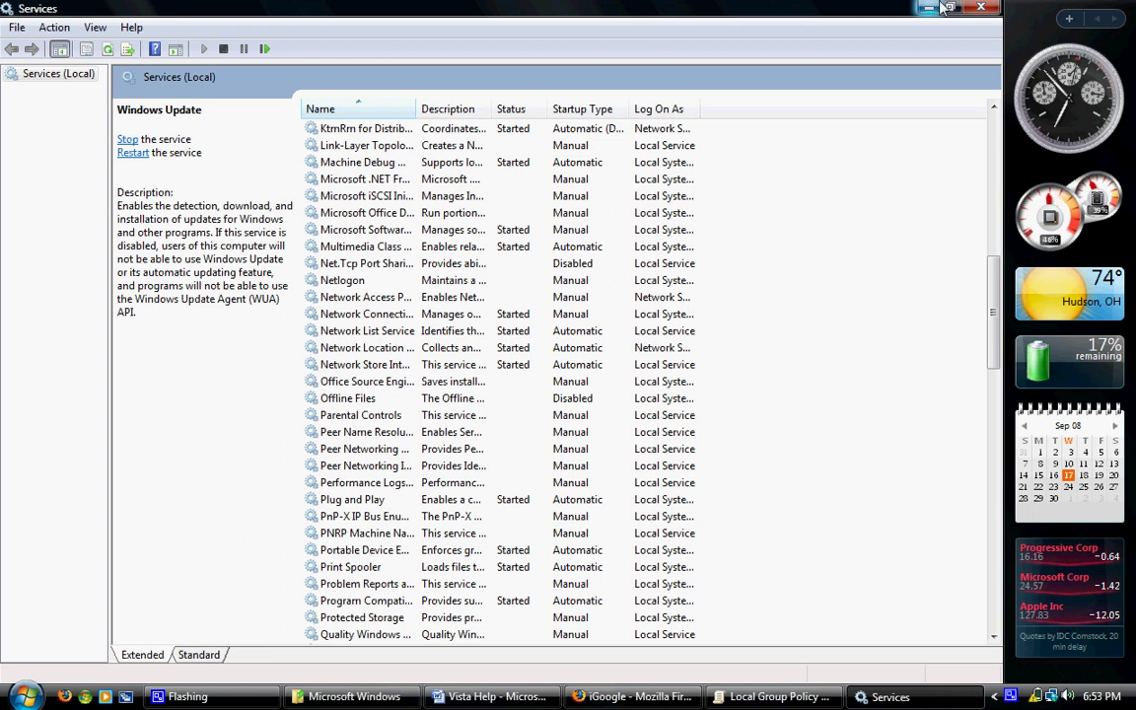
pyautogui.click(989, 8)
pyautogui.click(989, 8)
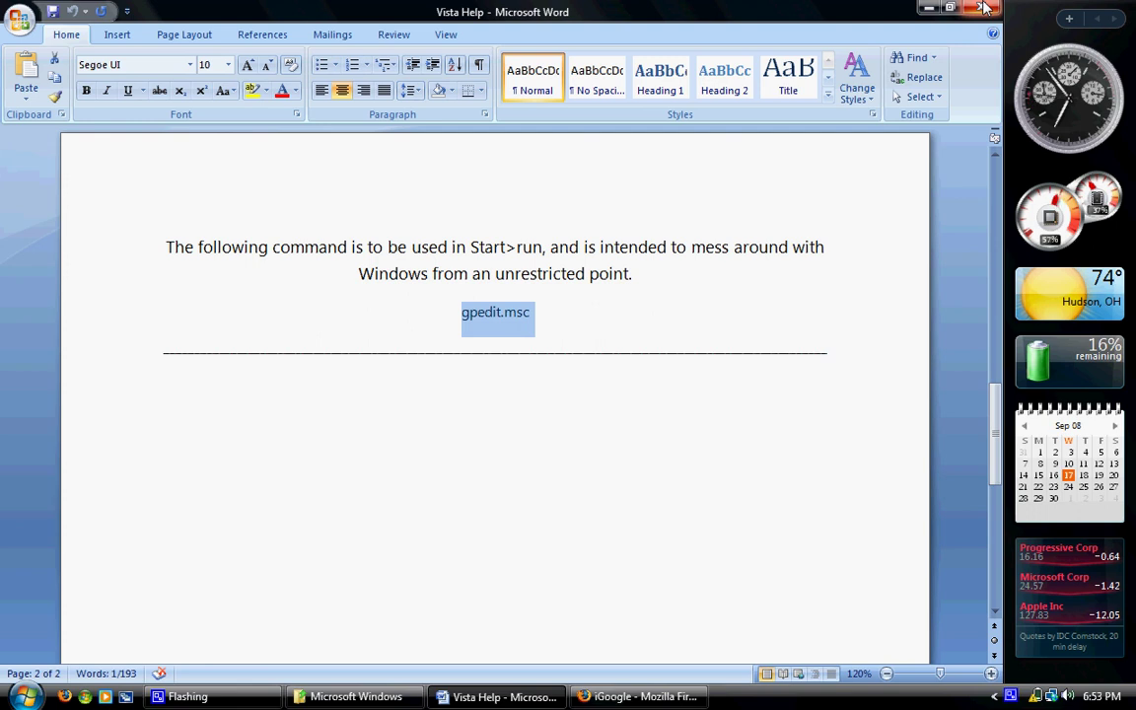
# Close the Vista Help document and Word, then bring up Explorer's SDHC Card Microsoft Windows folder
pyautogui.click(650, 696)
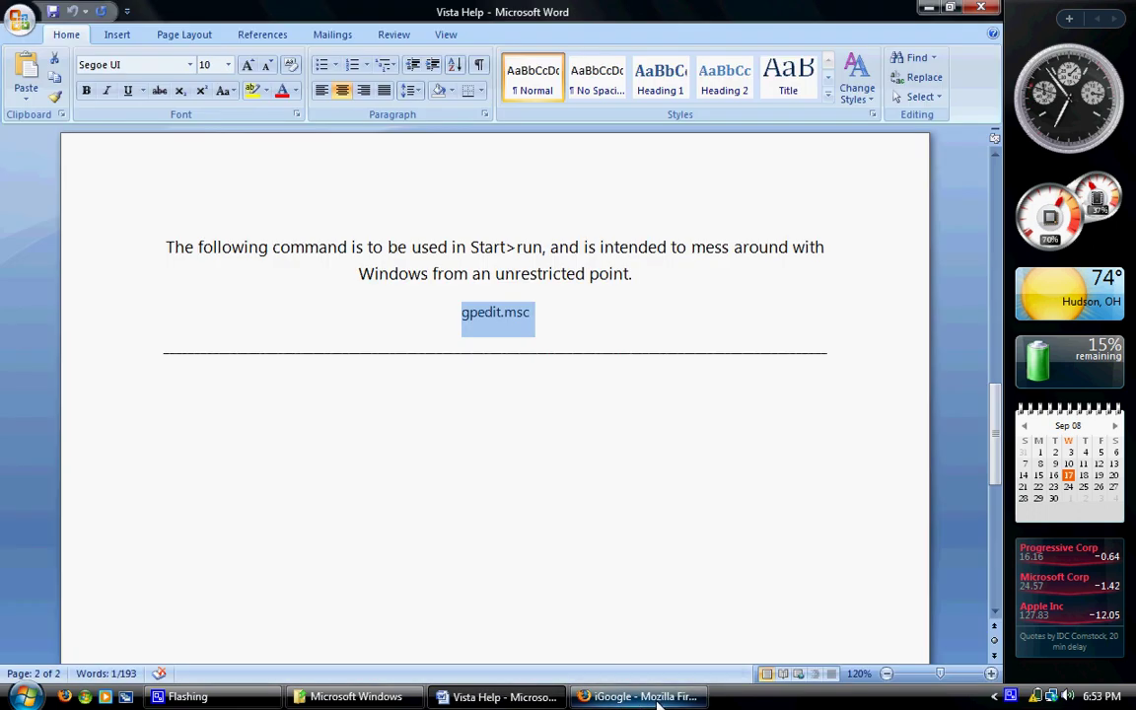
pyautogui.click(990, 8)
pyautogui.moveTo(368, 690)
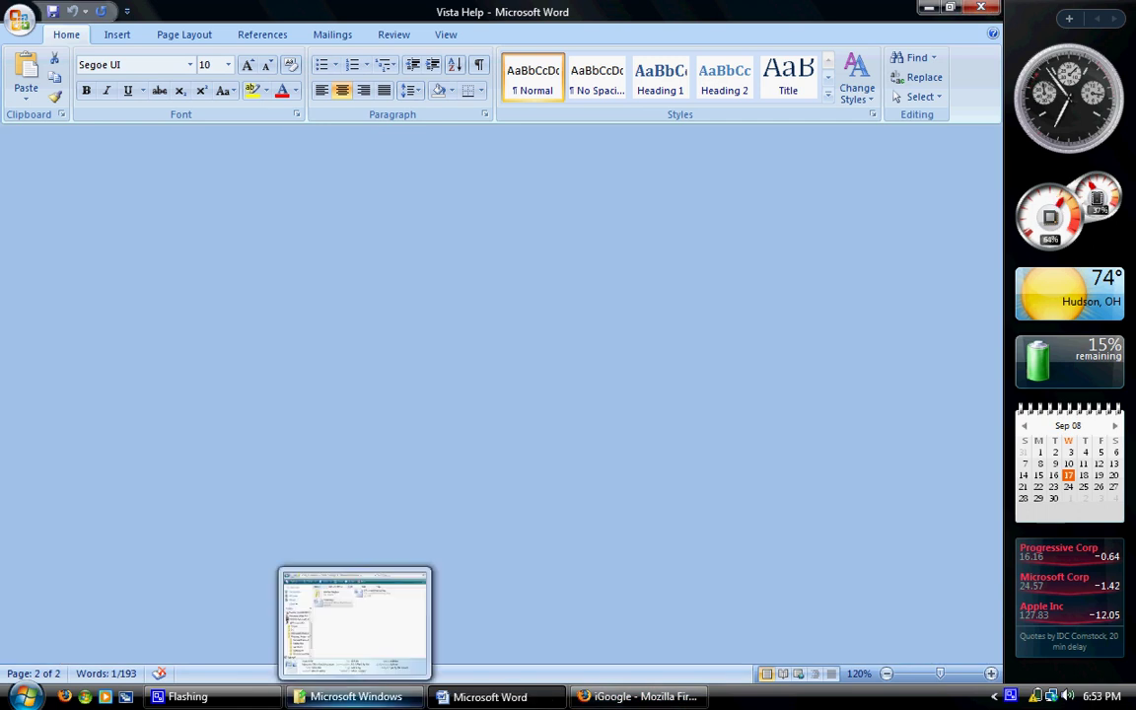
pyautogui.click(404, 698)
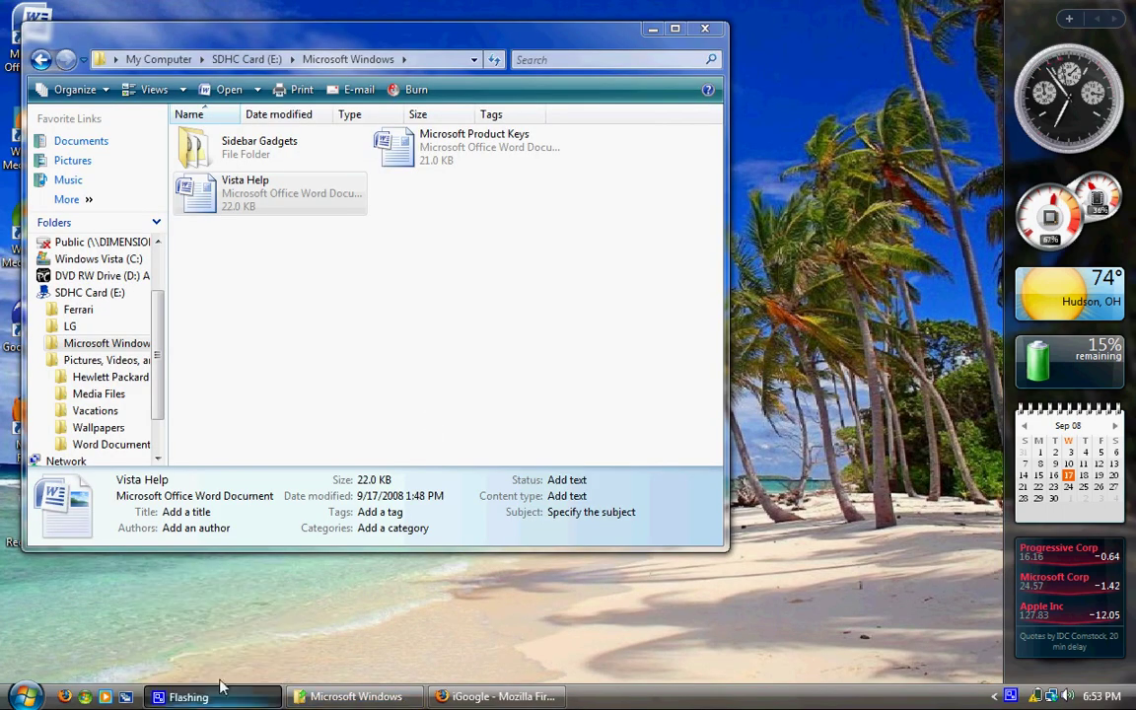
pyautogui.click(350, 696)
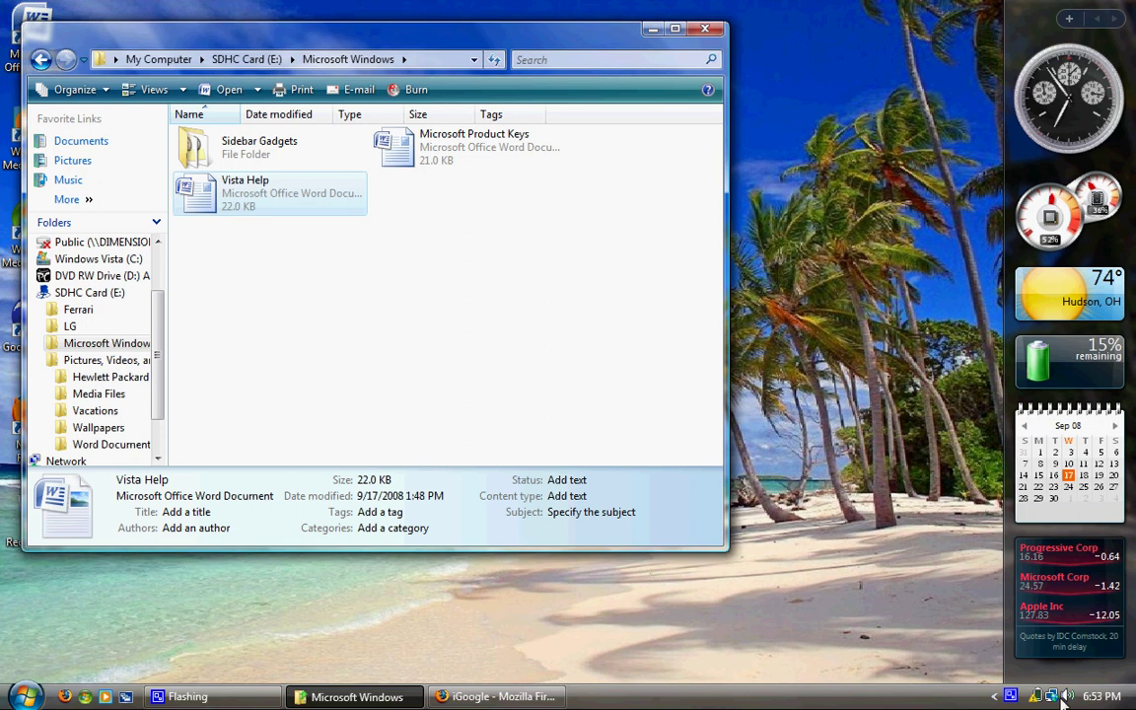